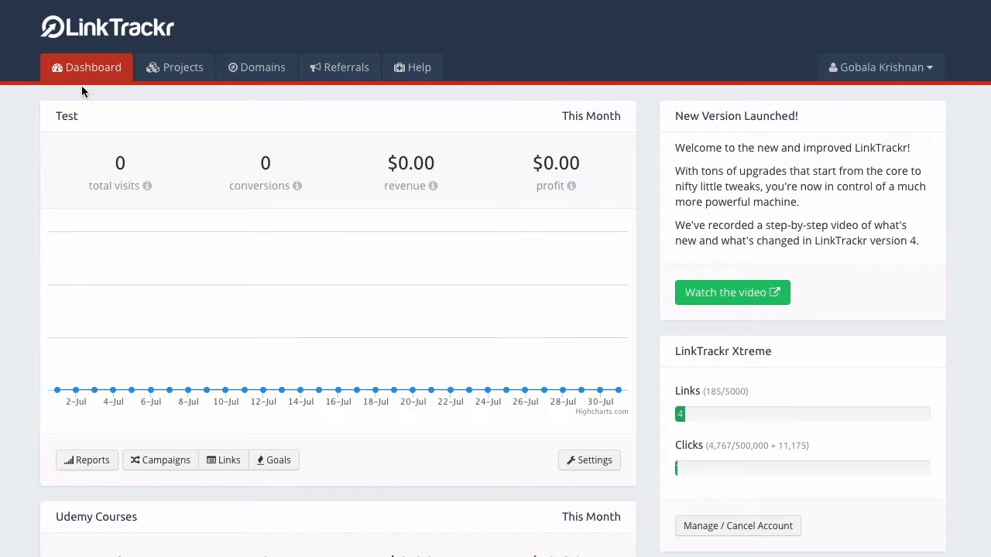
# On the Domains page, choose the Script method for adding a new domain and download the script
pyautogui.click(256, 75)
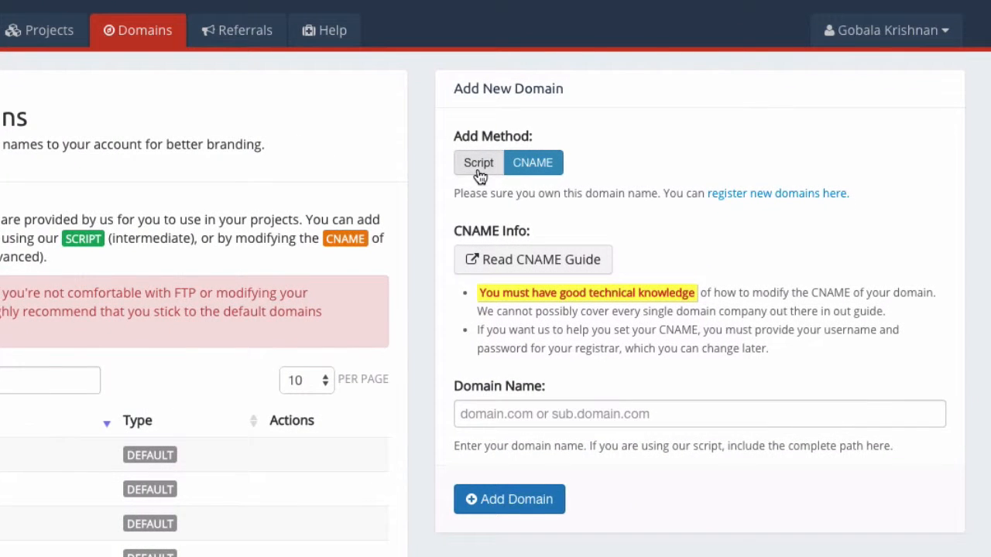
pyautogui.click(480, 171)
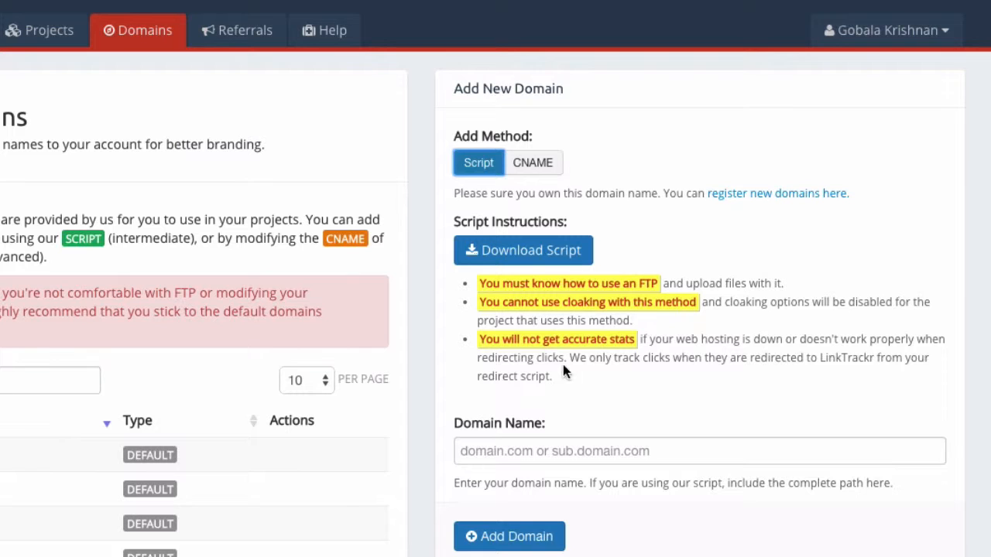
pyautogui.click(527, 259)
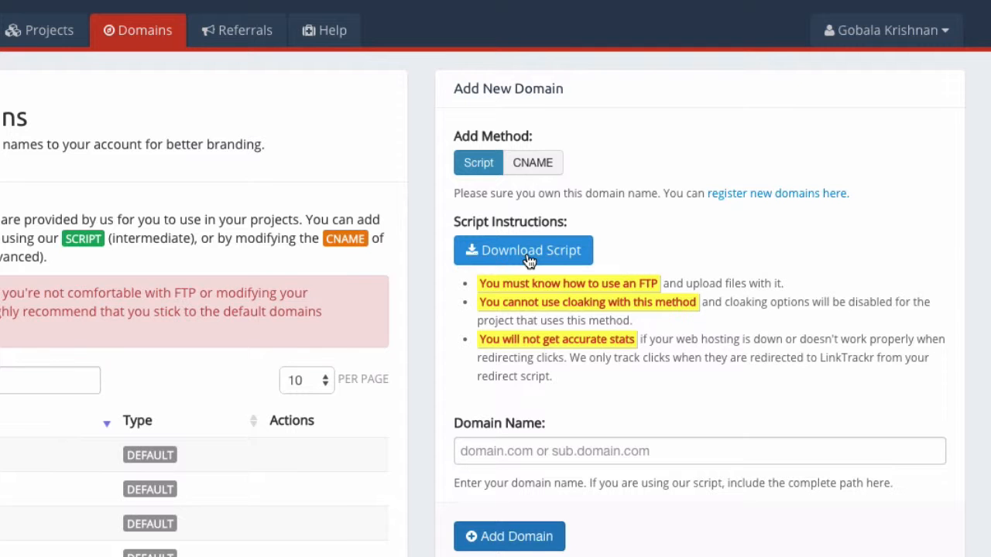
# Switch to Finder and extract LINKTRACKR_SCRIPT.zip in the Downloads folder
pyautogui.click(335, 371)
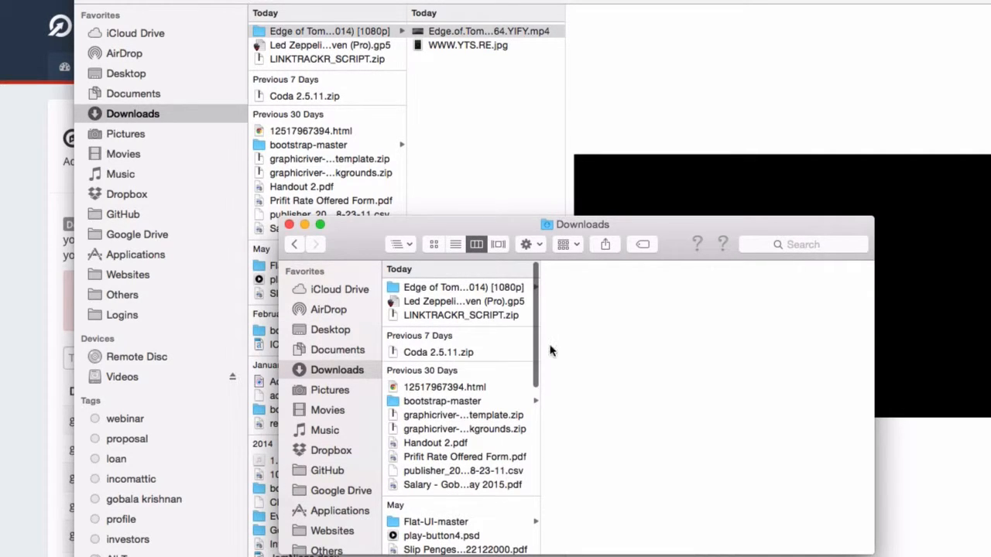
pyautogui.click(422, 317)
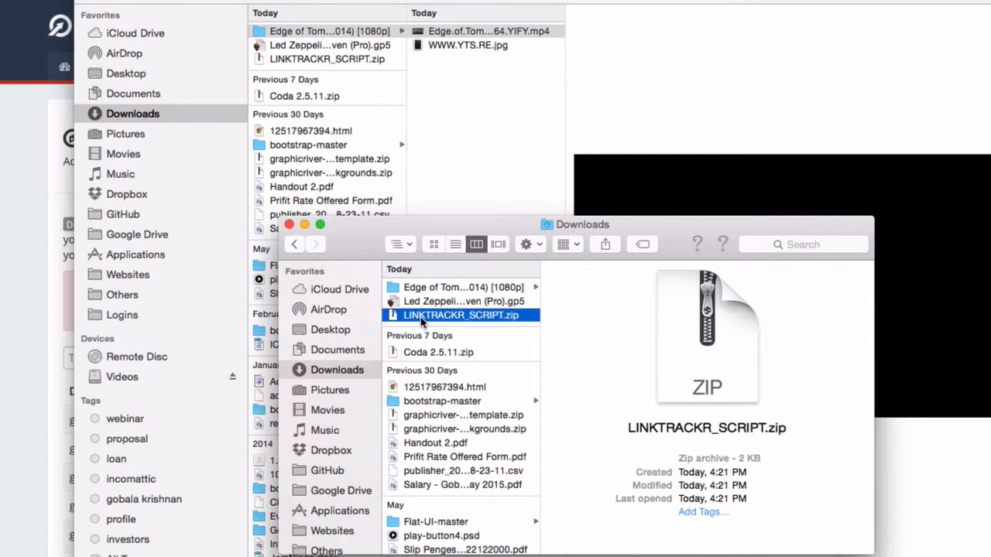
pyautogui.doubleClick(422, 318)
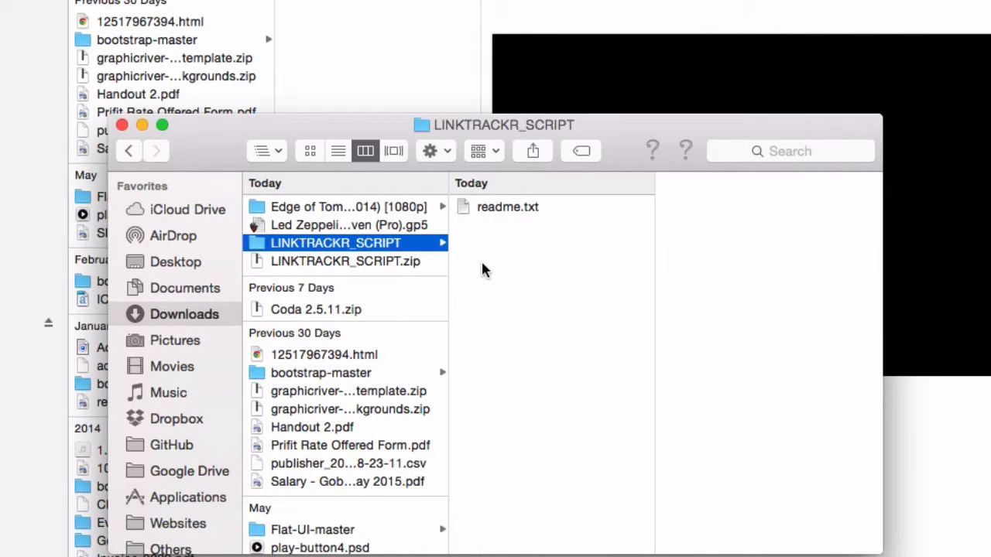
# Open readme.txt from the LINKTRACKR_SCRIPT folder, review the custom domain script instructions, and close the file
pyautogui.doubleClick(498, 208)
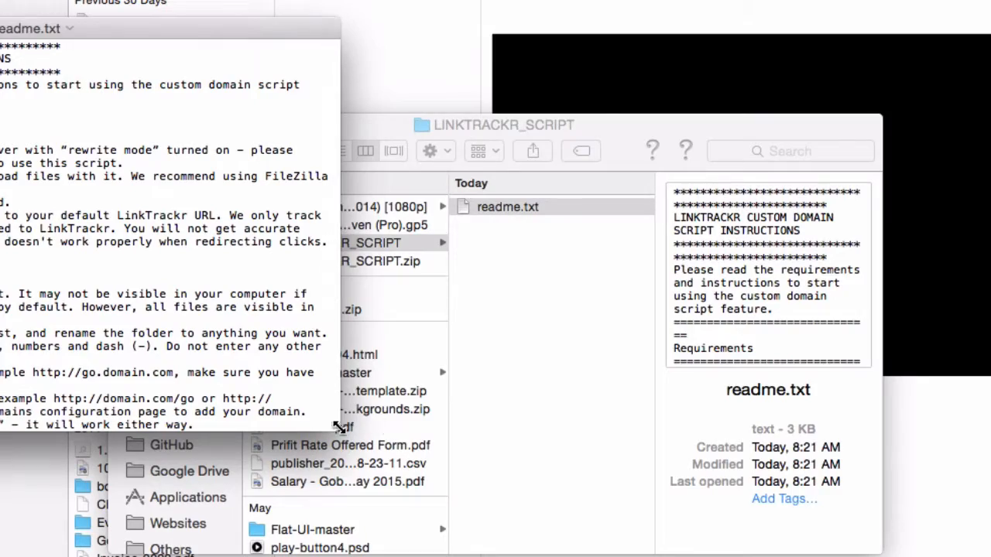
pyautogui.moveTo(333, 429); pyautogui.dragTo(464, 551)
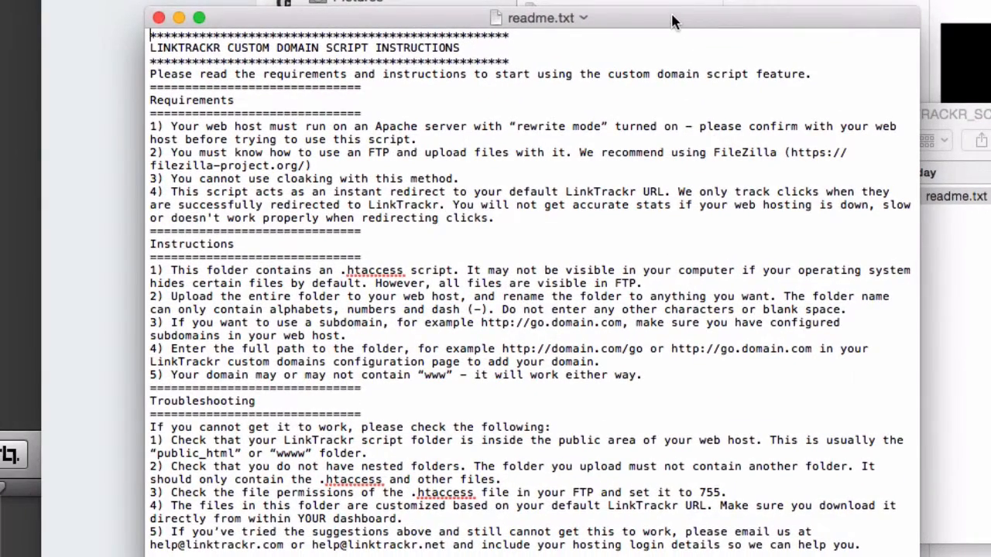
pyautogui.moveTo(430, 23); pyautogui.dragTo(623, 24)
pyautogui.scroll(-1, 450, 422)
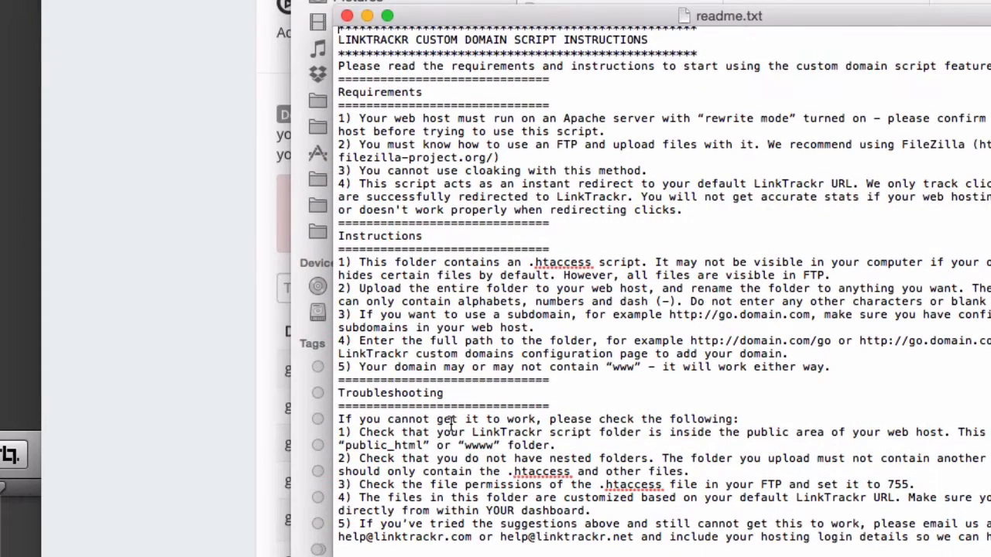
pyautogui.click(346, 16)
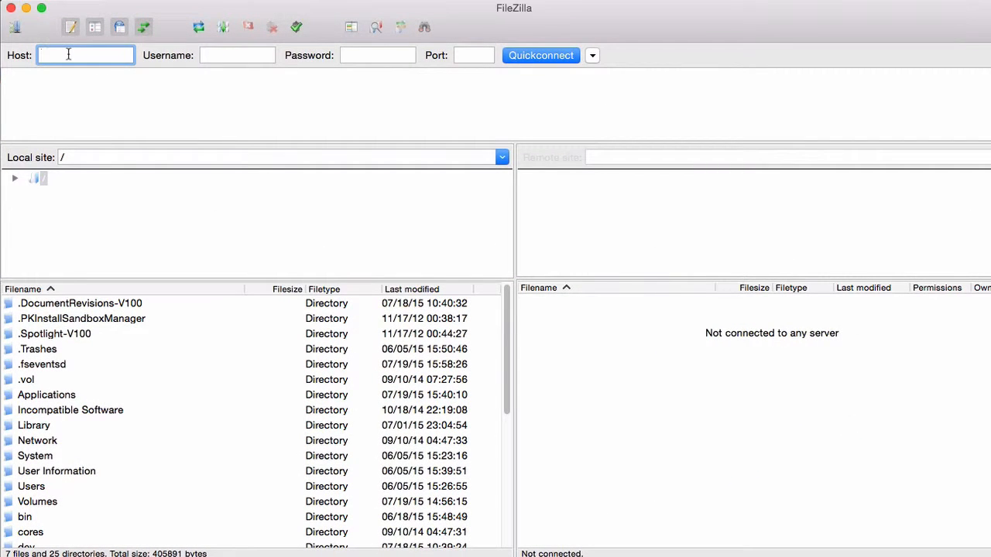
# In FileZilla, connect to the host ftp.kreydle.com with the account username and password
pyautogui.write('ftp.kreydle.com')
pyautogui.press('Tab')
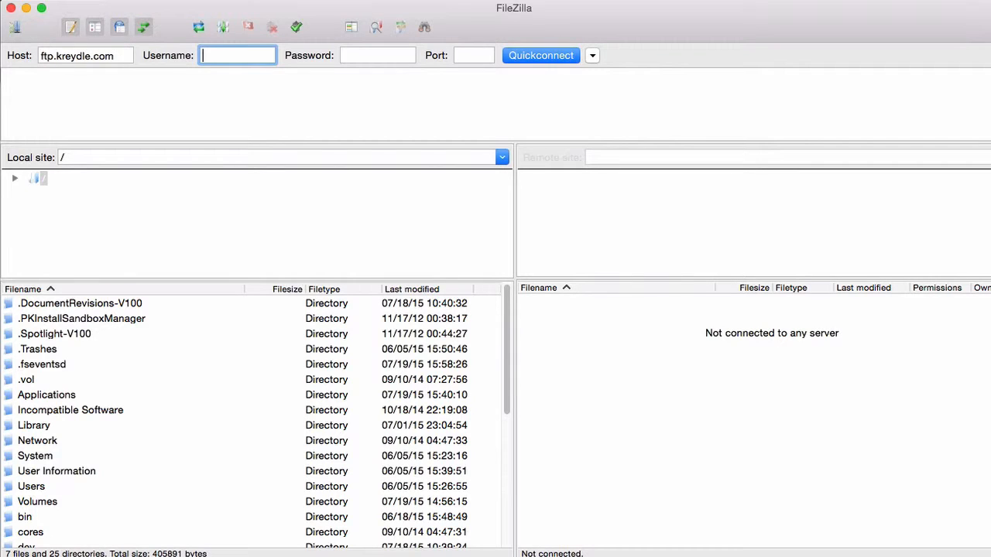
pyautogui.write('kreydle')
pyautogui.press('Tab')
pyautogui.press('super+v')
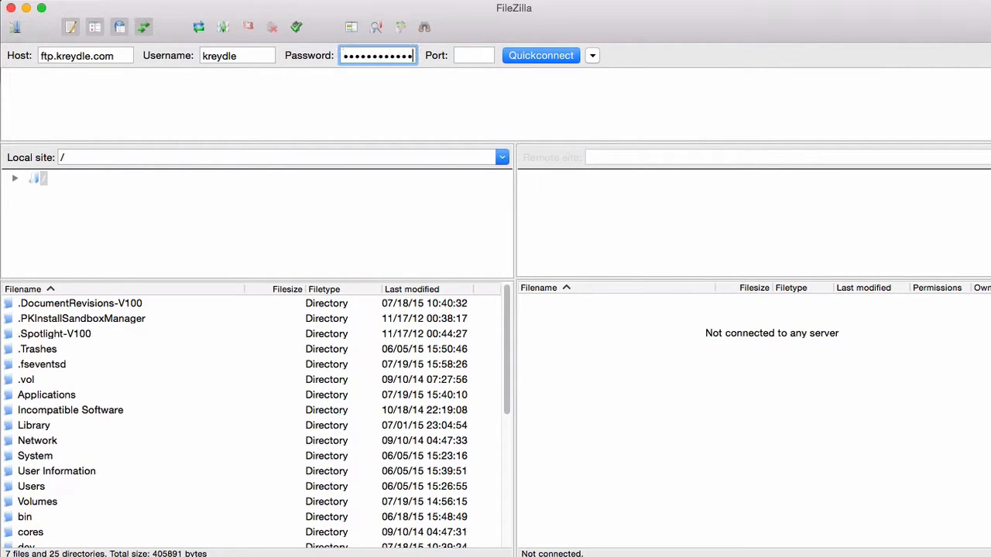
pyautogui.click(174, 20)
pyautogui.moveTo(174, 19); pyautogui.dragTo(186, 20)
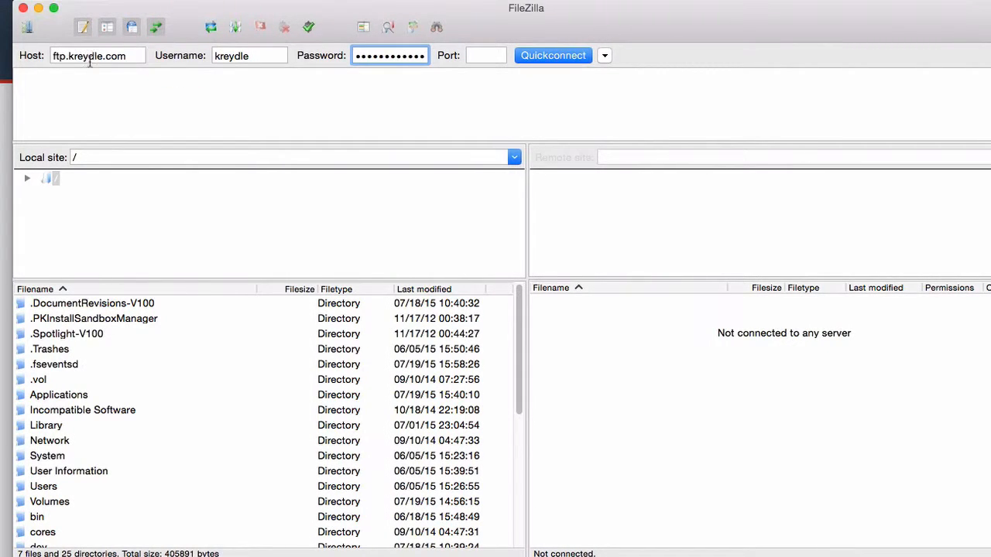
pyautogui.click(541, 61)
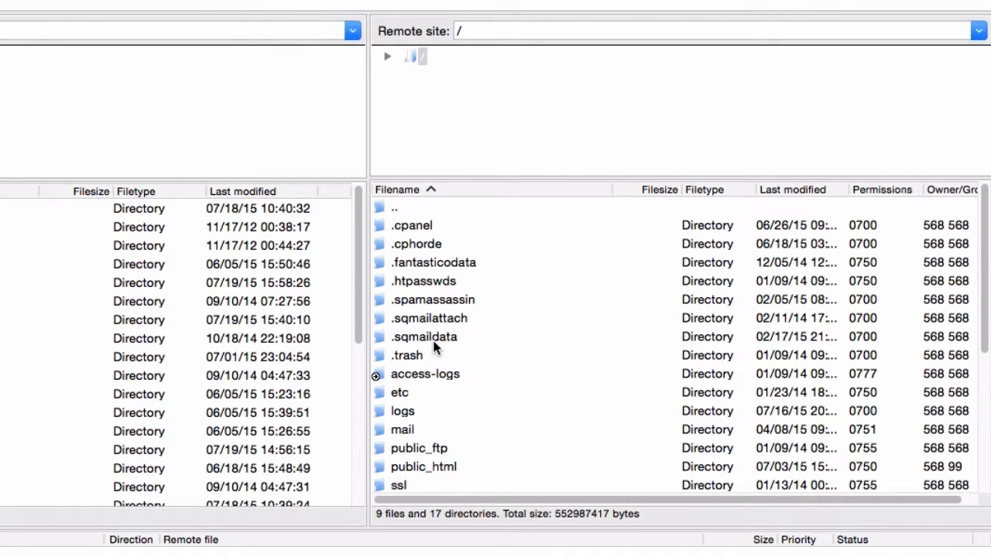
# Open the public_html directory on the remote site and look through its files and folders
pyautogui.scroll(-5, 435, 345)
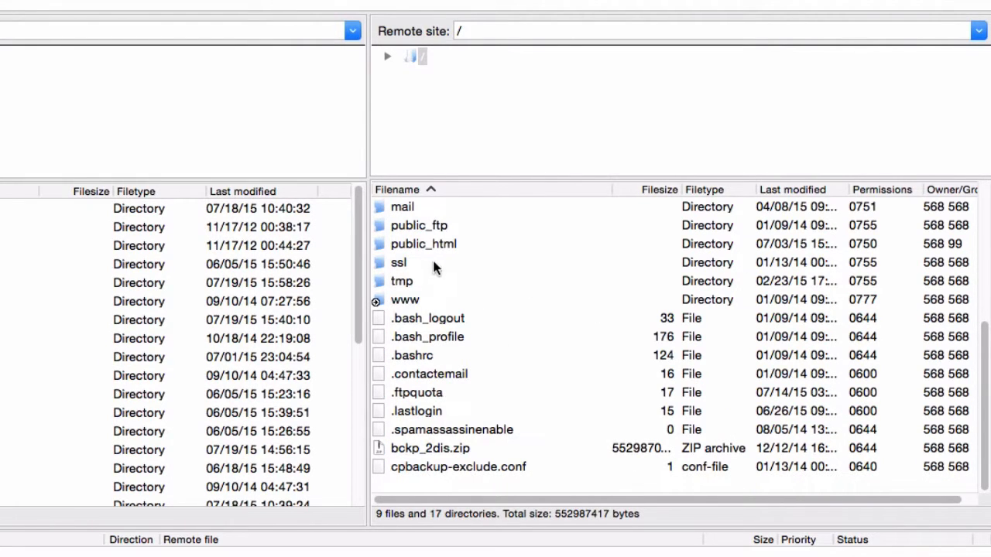
pyautogui.click(414, 245)
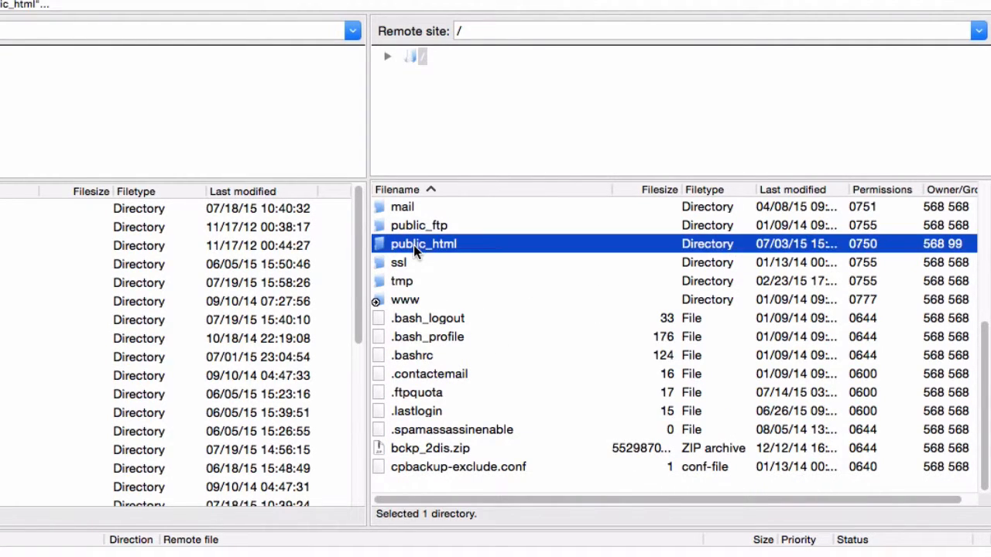
pyautogui.doubleClick(414, 244)
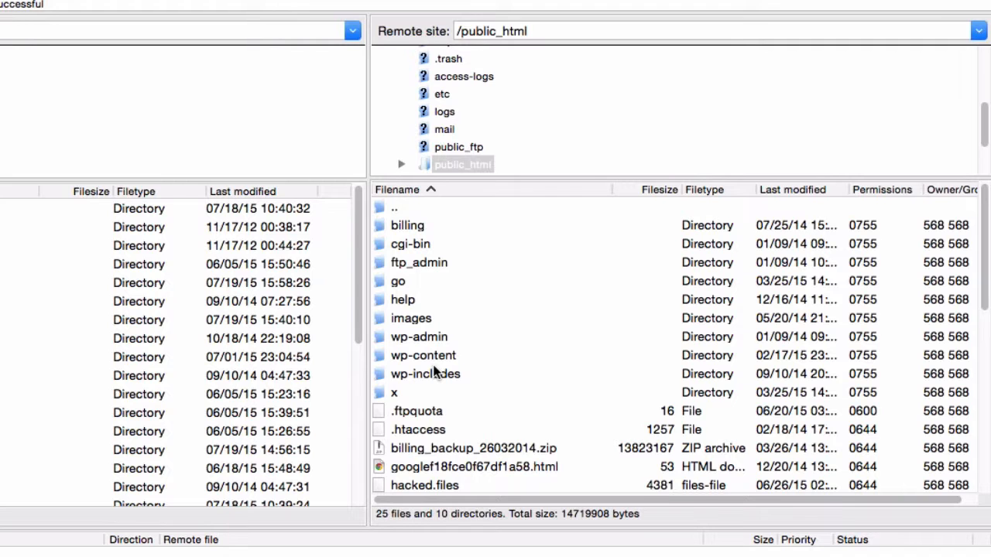
pyautogui.scroll(-5, 433, 371)
pyautogui.scroll(4, 433, 371)
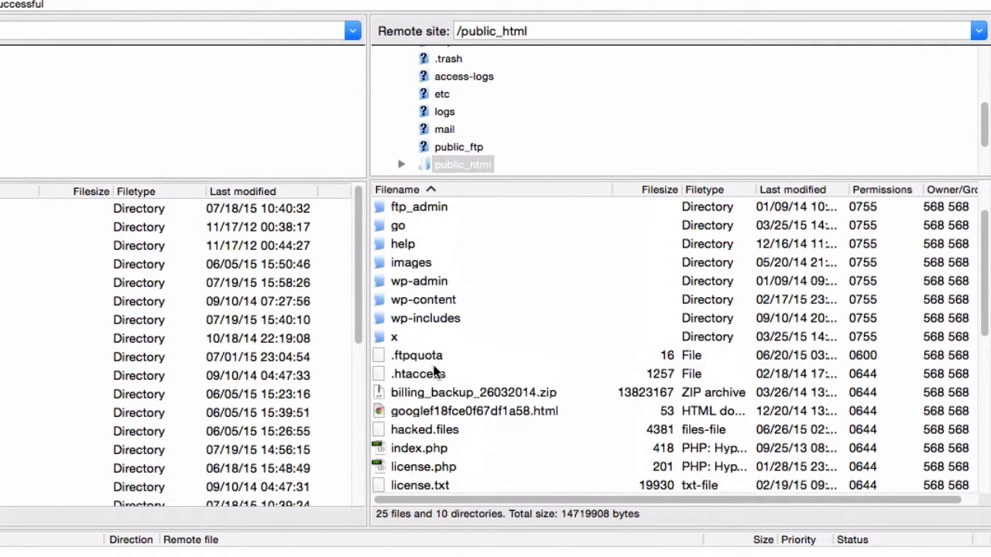
pyautogui.scroll(1, 436, 372)
pyautogui.scroll(-10, 464, 354)
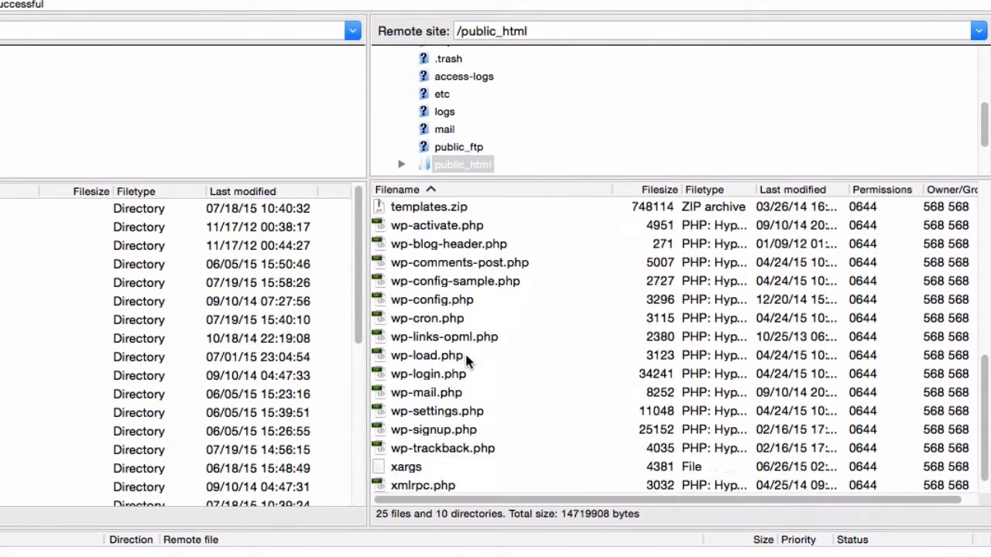
pyautogui.scroll(10, 466, 360)
pyautogui.scroll(1, 466, 362)
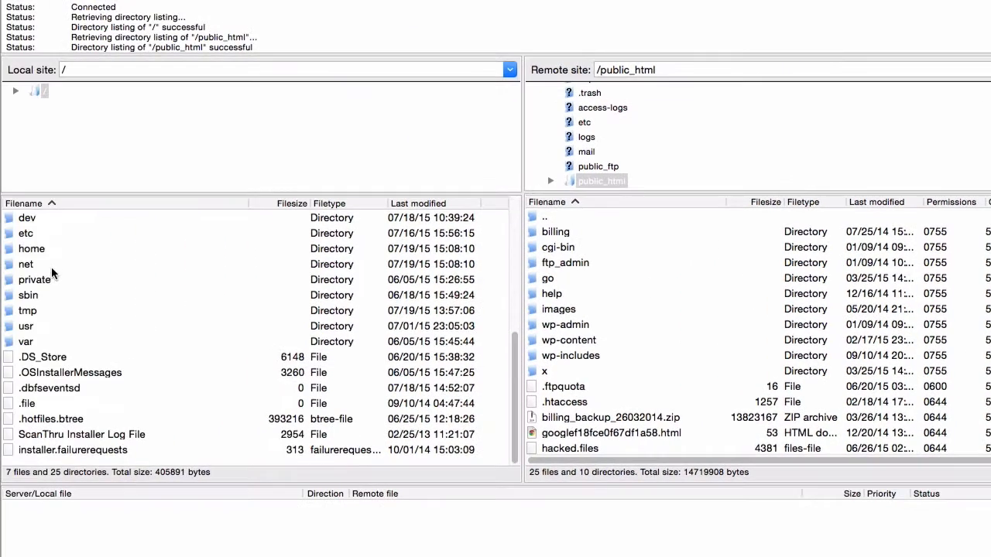
# Browse the local site from Users into the home folder's Downloads directory
pyautogui.scroll(3, 47, 271)
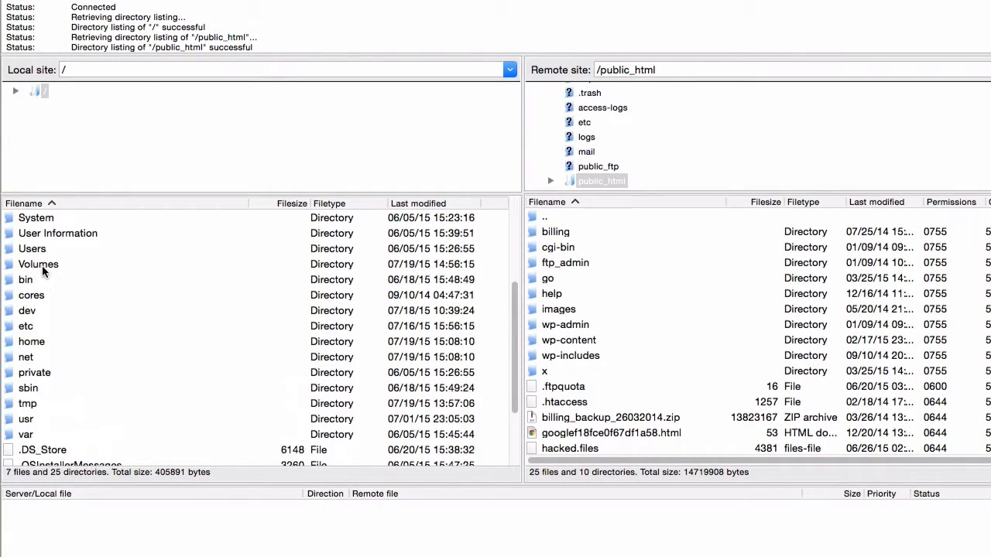
pyautogui.doubleClick(35, 250)
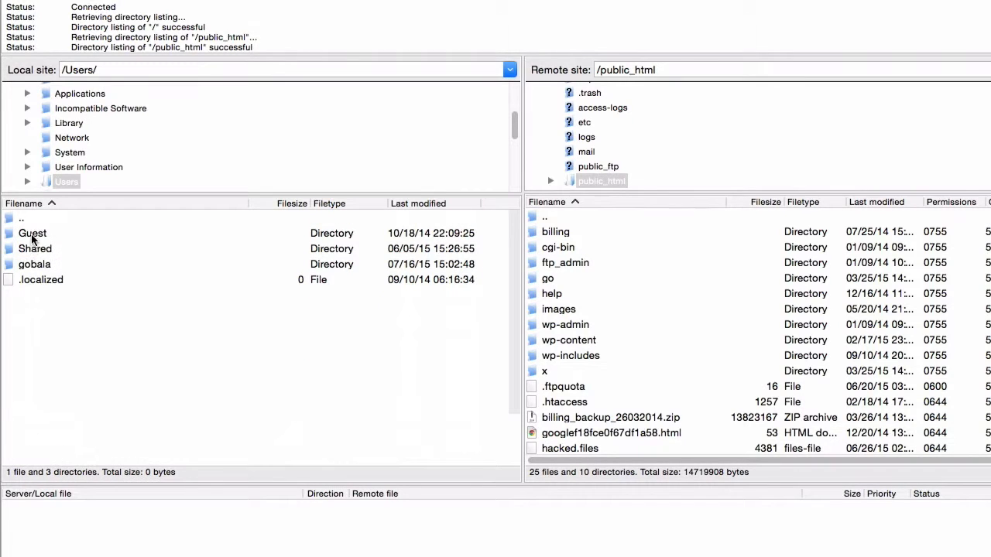
pyautogui.doubleClick(35, 264)
pyautogui.scroll(-1, 38, 313)
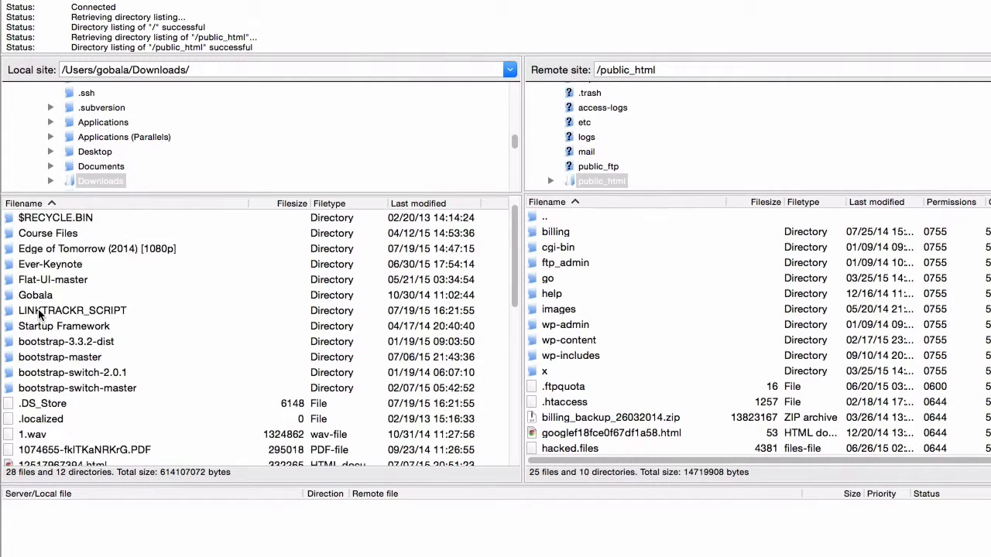
pyautogui.scroll(-1, 39, 313)
# Upload the local LINKTRACKR_SCRIPT folder to the server's public_html directory
pyautogui.click(74, 298)
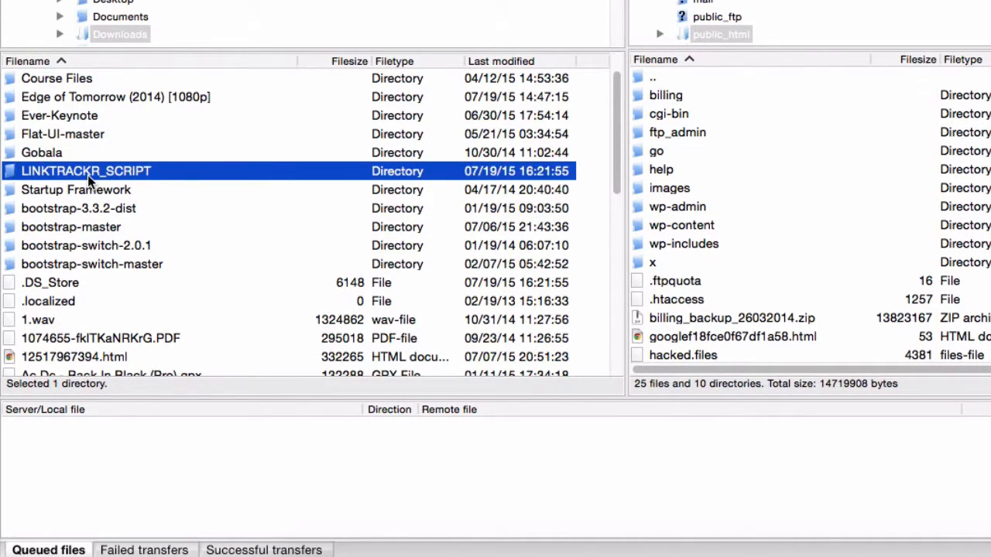
pyautogui.rightClick(88, 175)
pyautogui.click(126, 179)
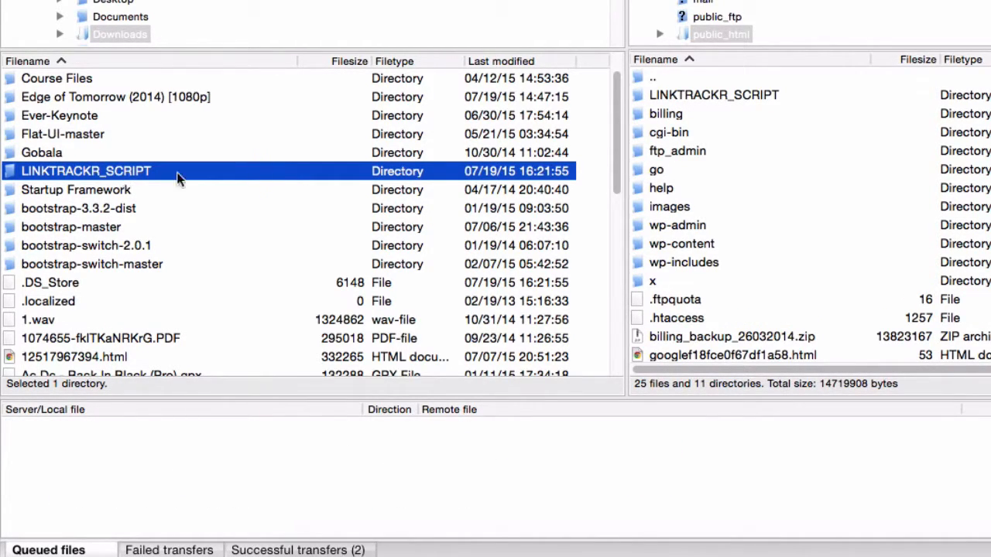
# Rename the uploaded LINKTRACKR_SCRIPT folder on the remote site to track
pyautogui.click(696, 95)
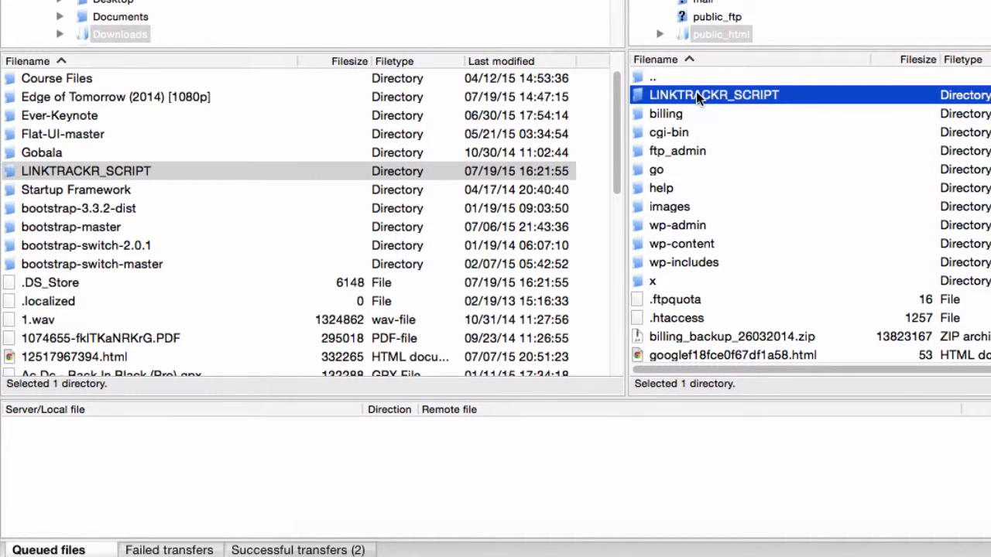
pyautogui.rightClick(697, 94)
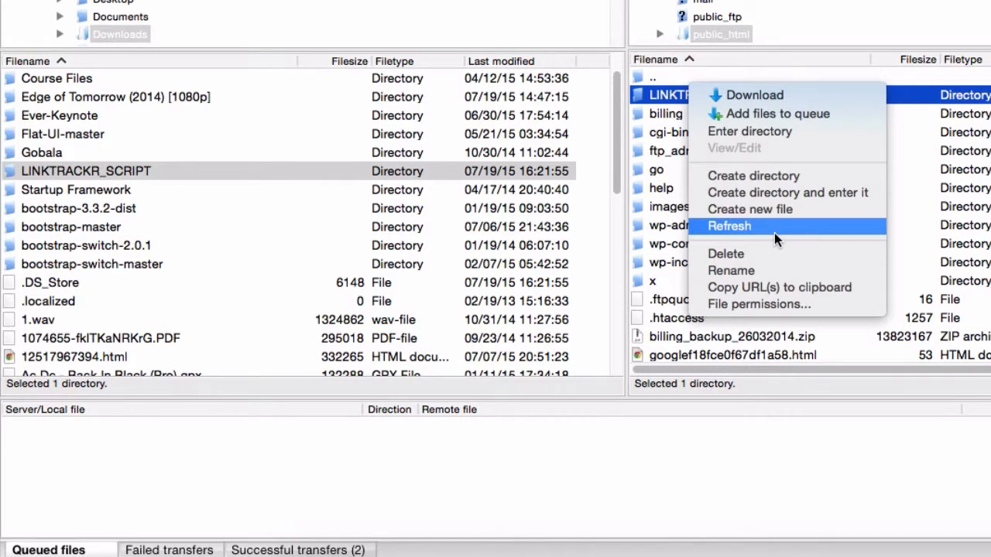
pyautogui.click(760, 271)
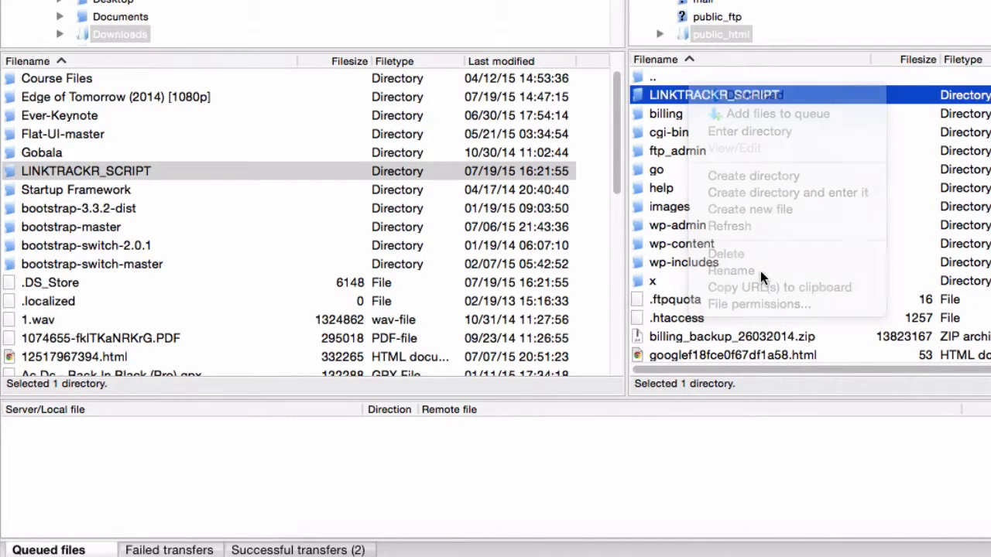
pyautogui.moveTo(783, 93); pyautogui.dragTo(650, 93)
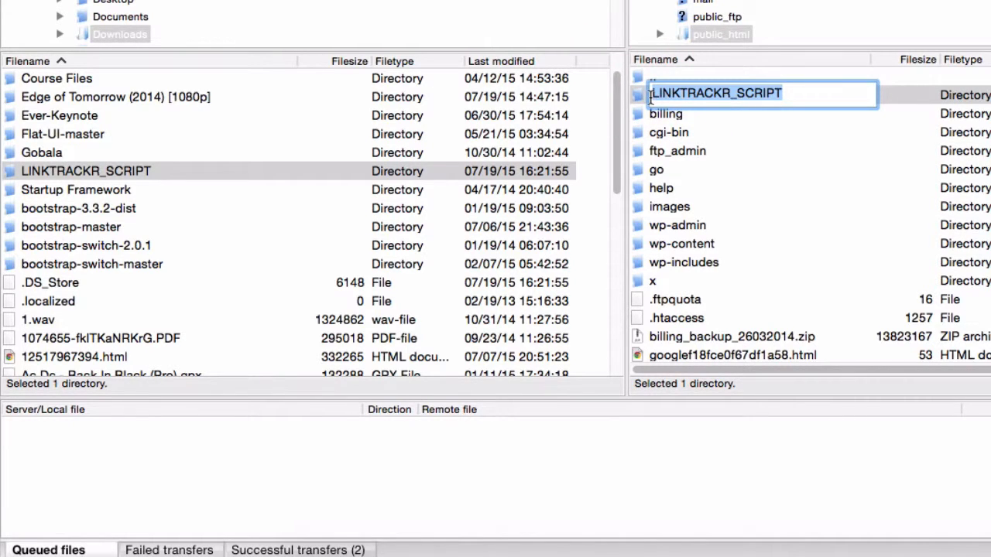
pyautogui.write('track')
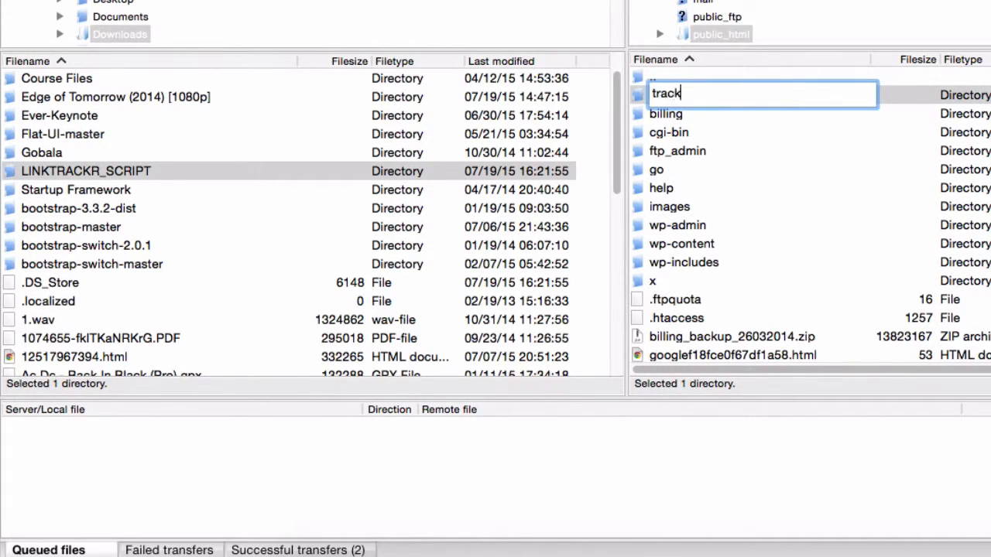
pyautogui.press('Escape')
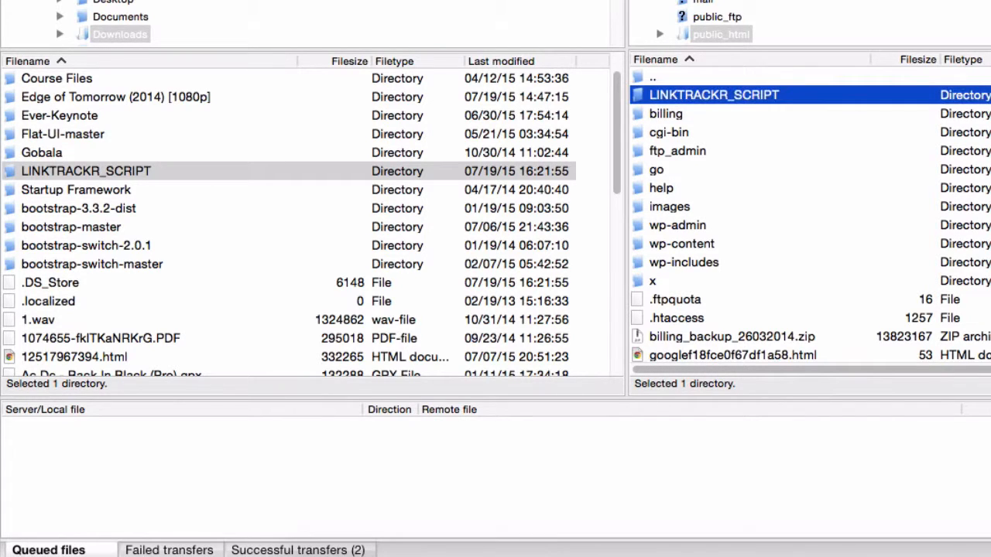
pyautogui.click(676, 211)
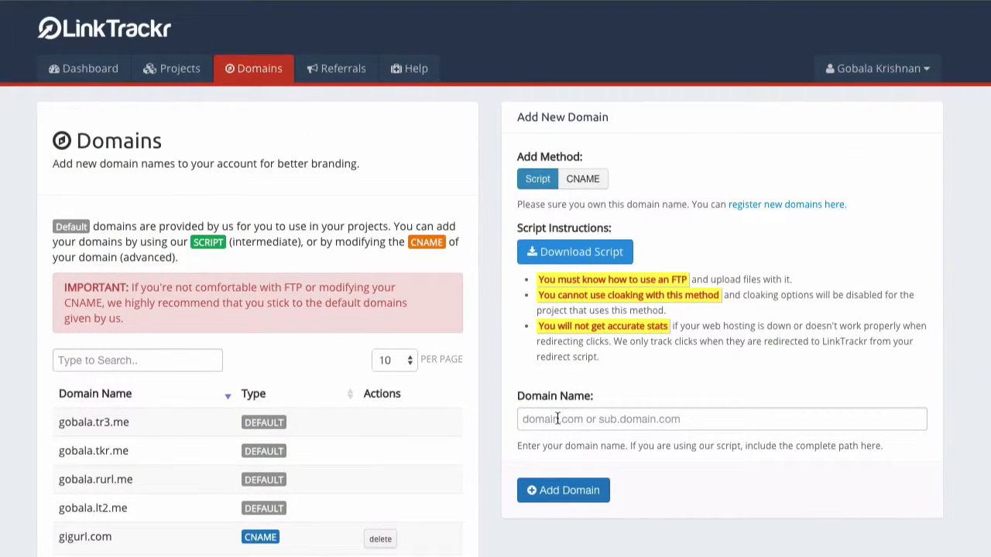
pyautogui.click(562, 421)
pyautogui.write('www')
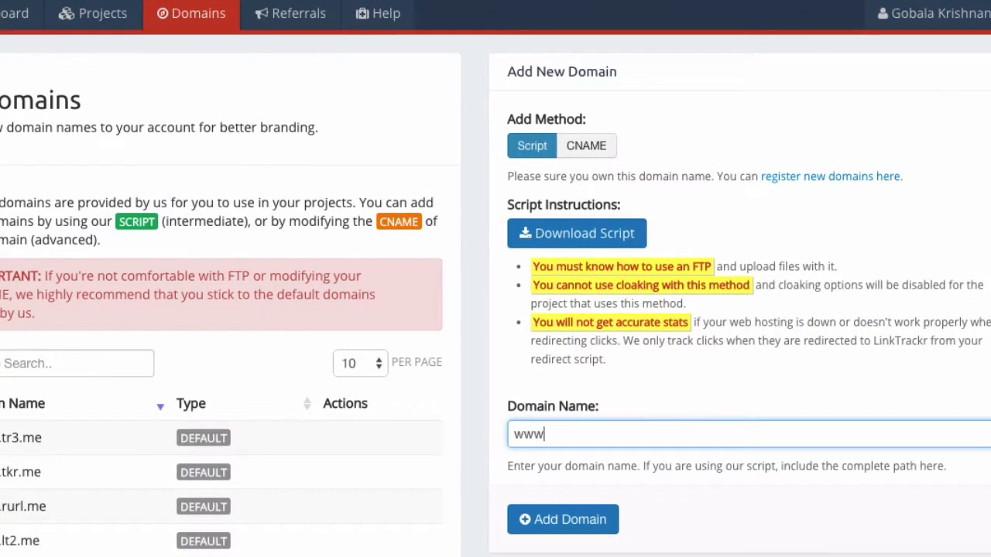
pyautogui.write('.kreydle.com/')
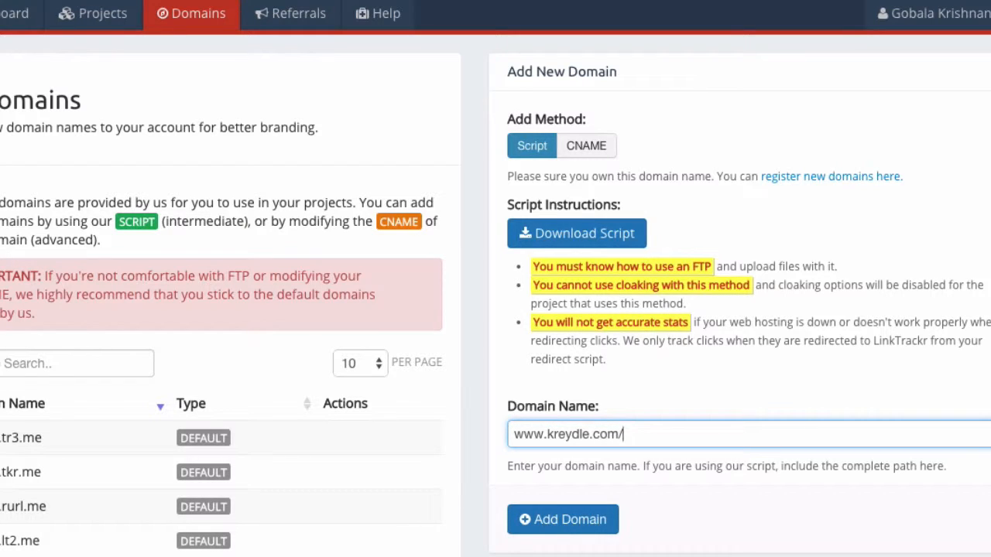
pyautogui.write('track')
pyautogui.click(573, 514)
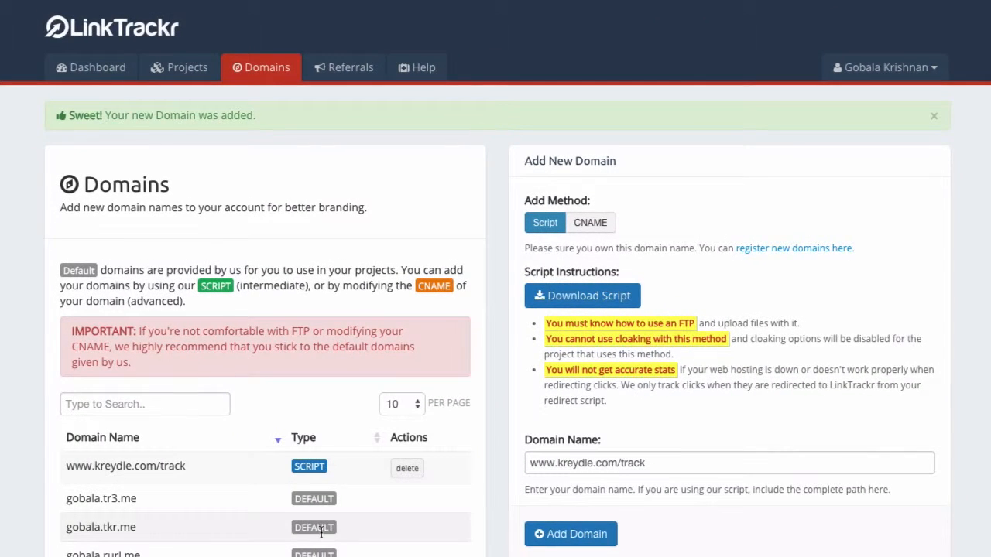
pyautogui.scroll(-2, 323, 532)
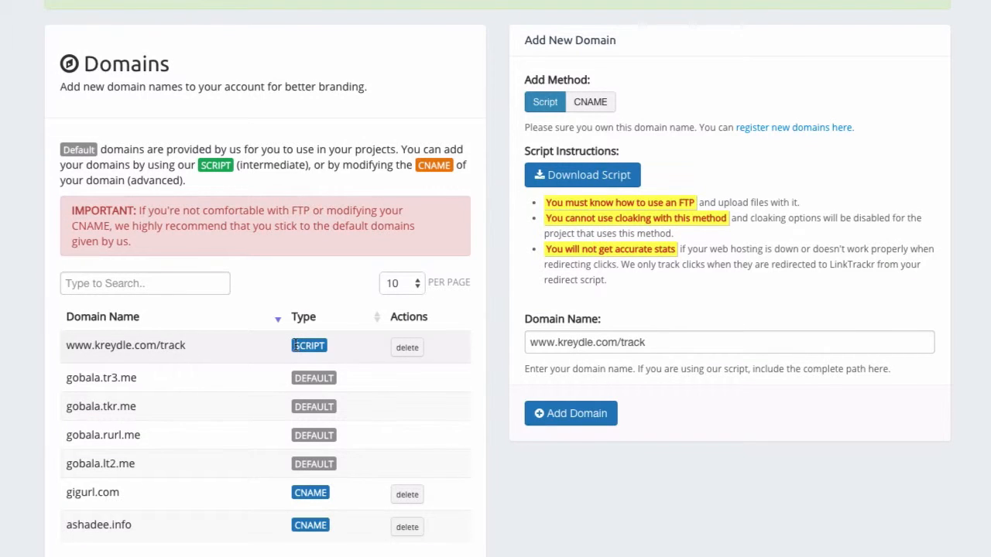
pyautogui.moveTo(292, 348); pyautogui.dragTo(325, 349)
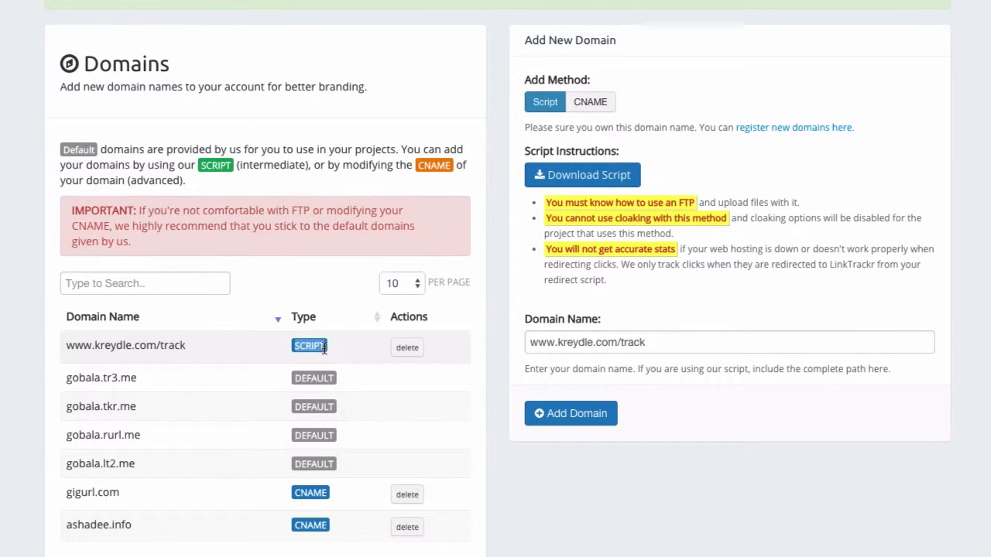
pyautogui.click(32, 392)
pyautogui.scroll(1, 31, 391)
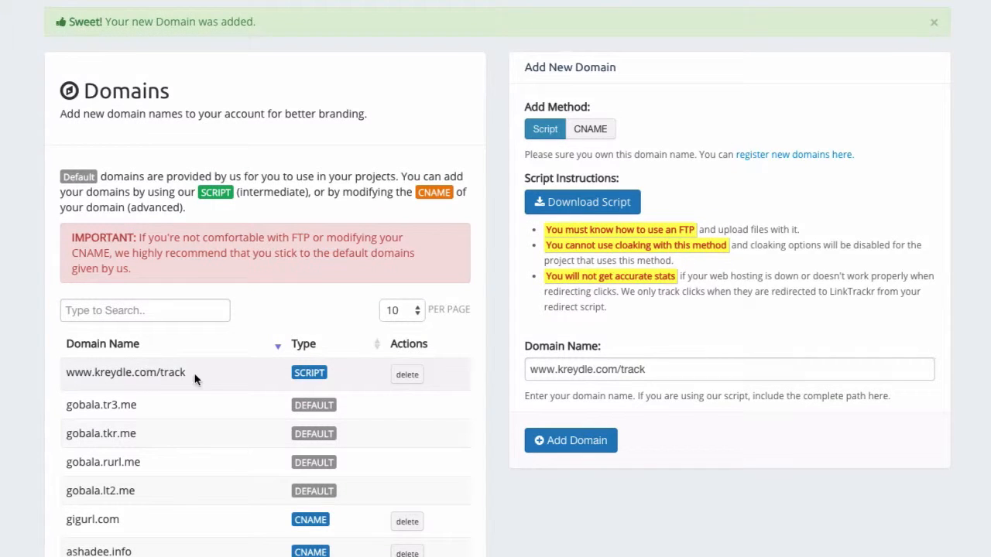
pyautogui.scroll(2, 14, 405)
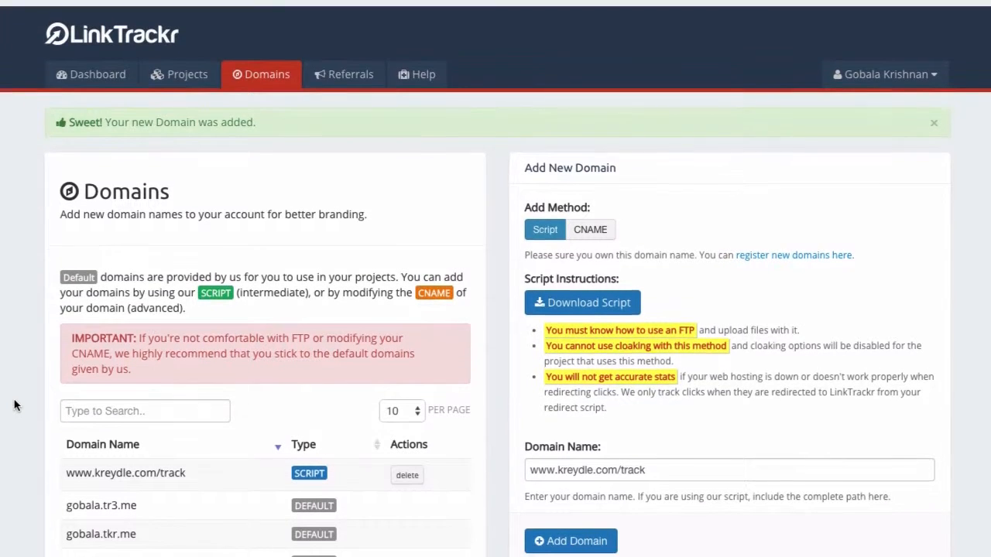
pyautogui.click(98, 71)
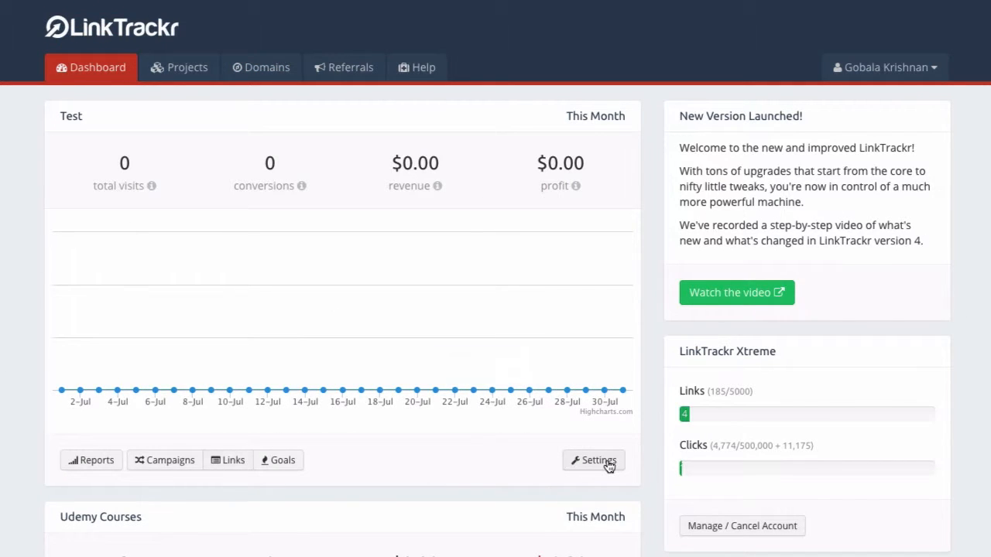
pyautogui.click(580, 464)
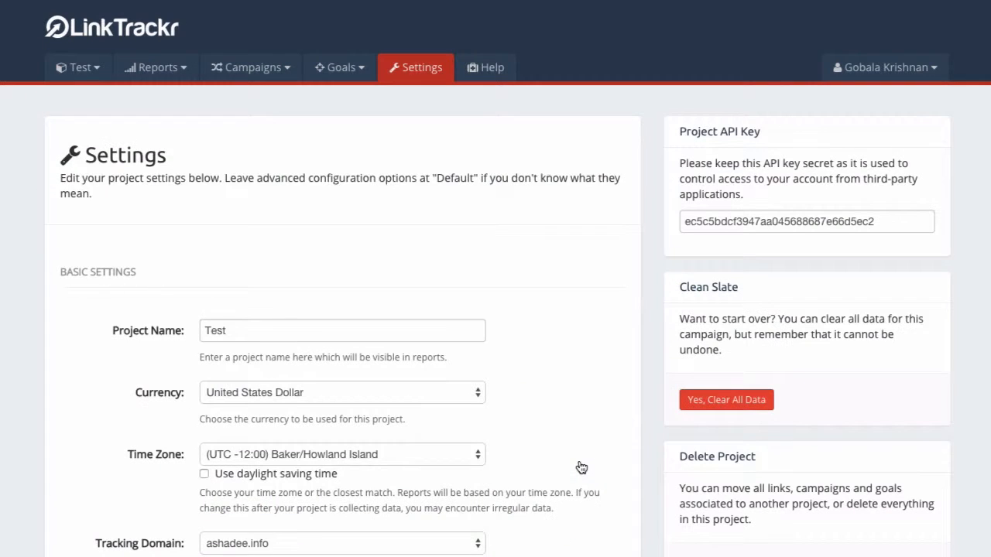
pyautogui.scroll(-5, 105, 504)
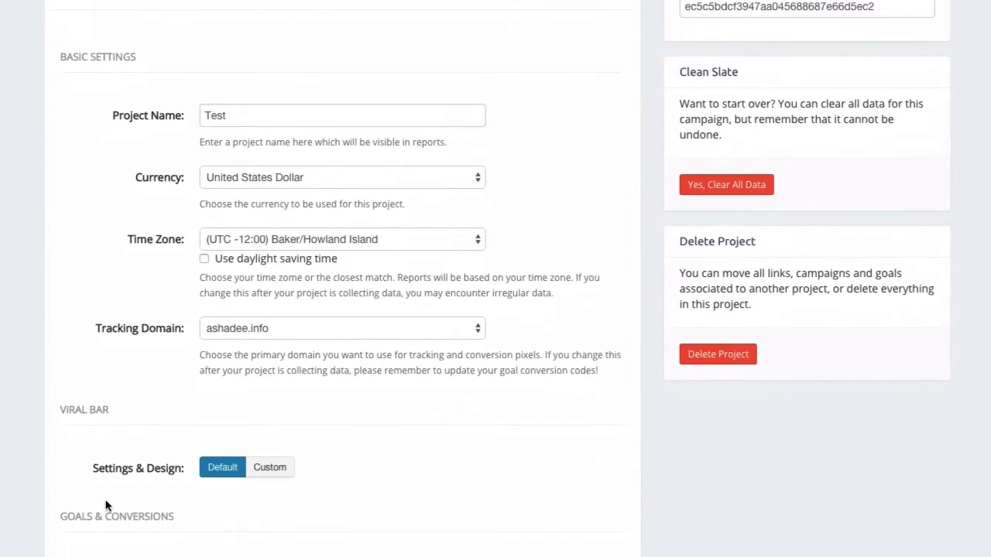
pyautogui.scroll(2, 106, 505)
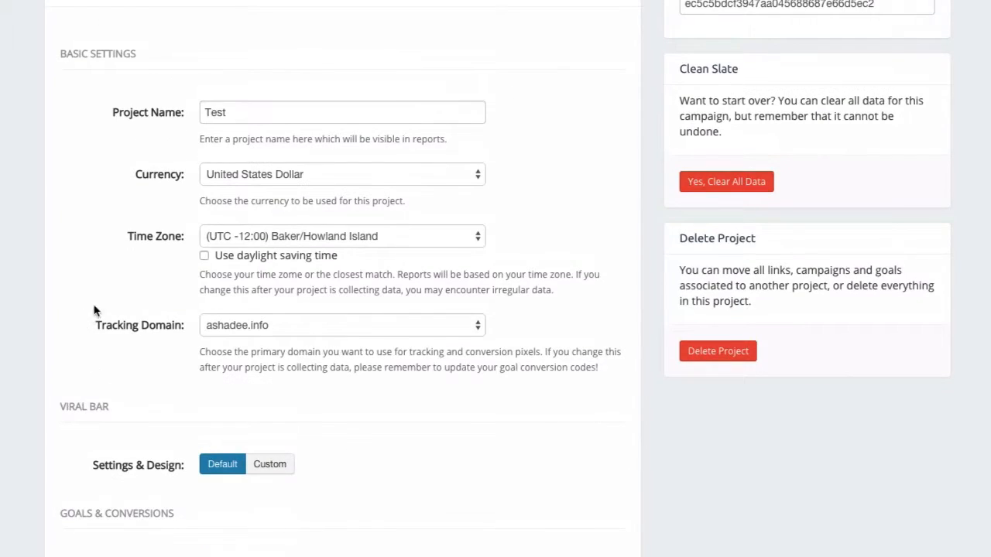
pyautogui.click(273, 330)
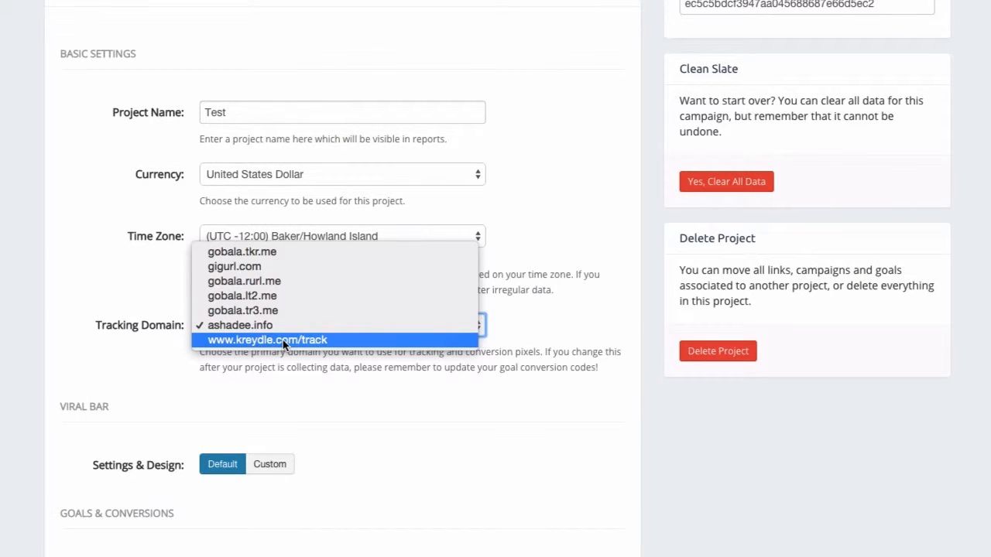
pyautogui.click(283, 339)
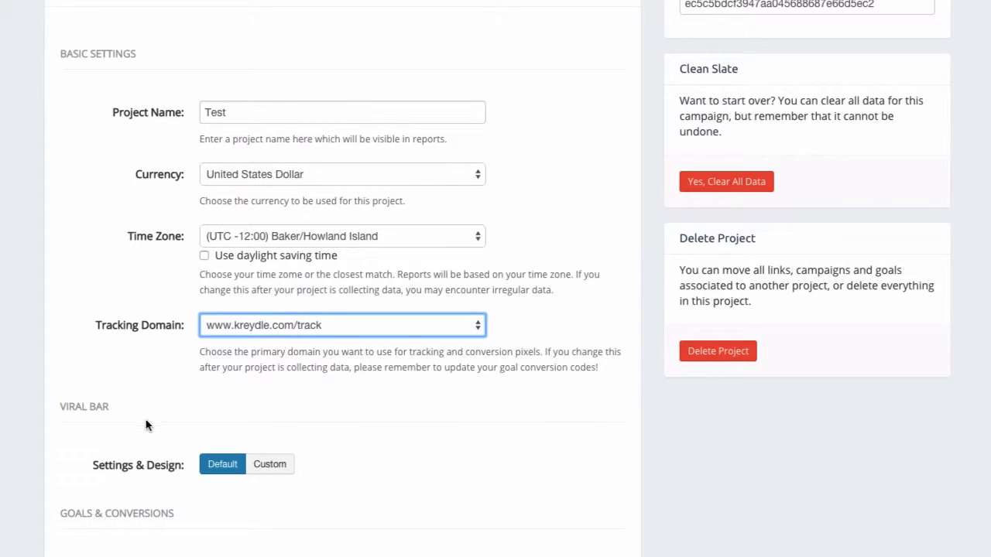
pyautogui.scroll(-2, 145, 424)
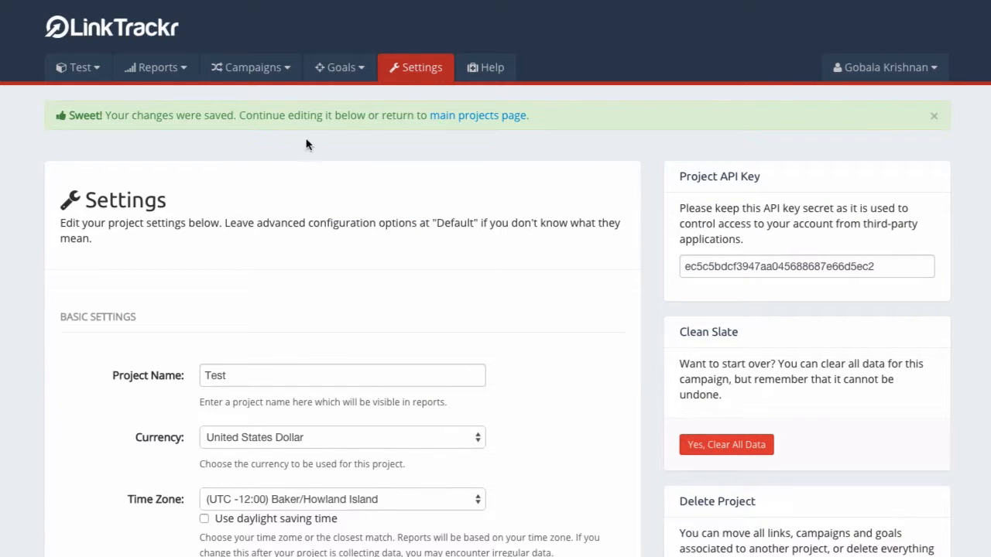
# Open the form for a new tracking link in the Test project and examine the domain prefix of its Tracking Link
pyautogui.click(287, 75)
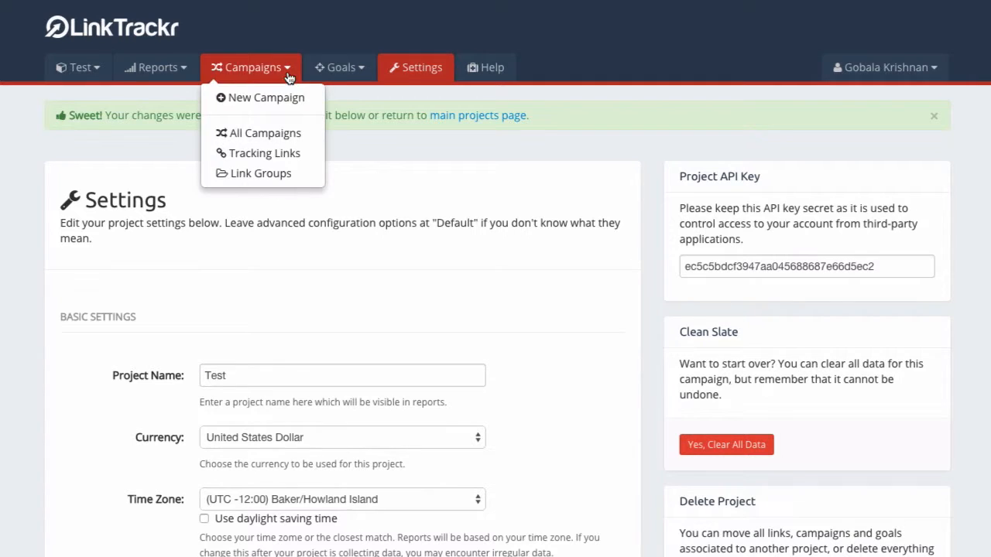
pyautogui.click(270, 152)
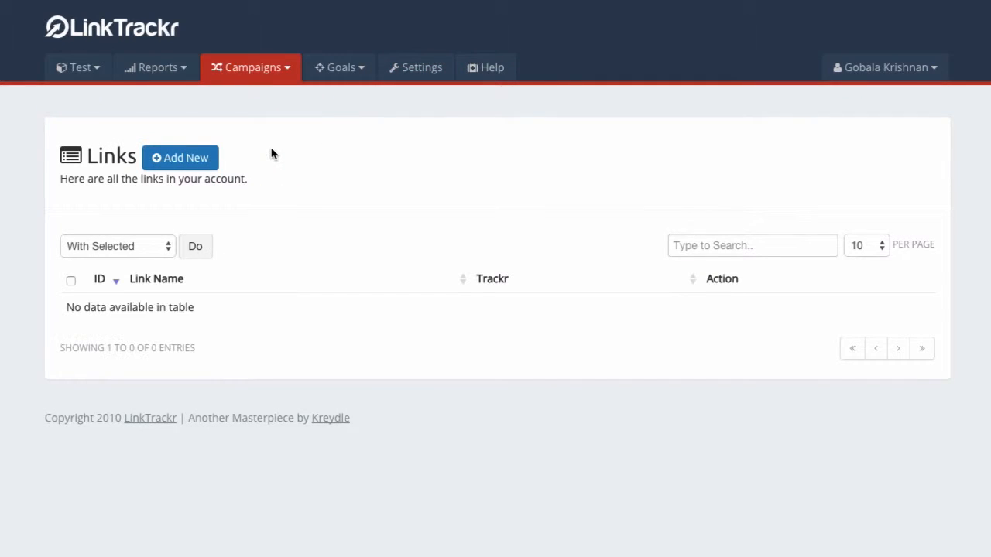
pyautogui.click(195, 158)
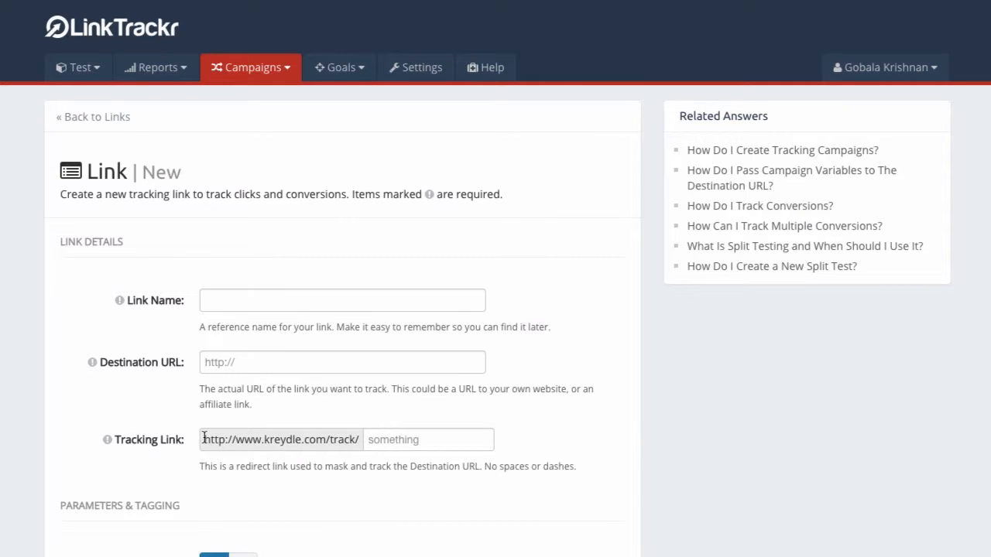
pyautogui.moveTo(203, 438); pyautogui.dragTo(359, 439)
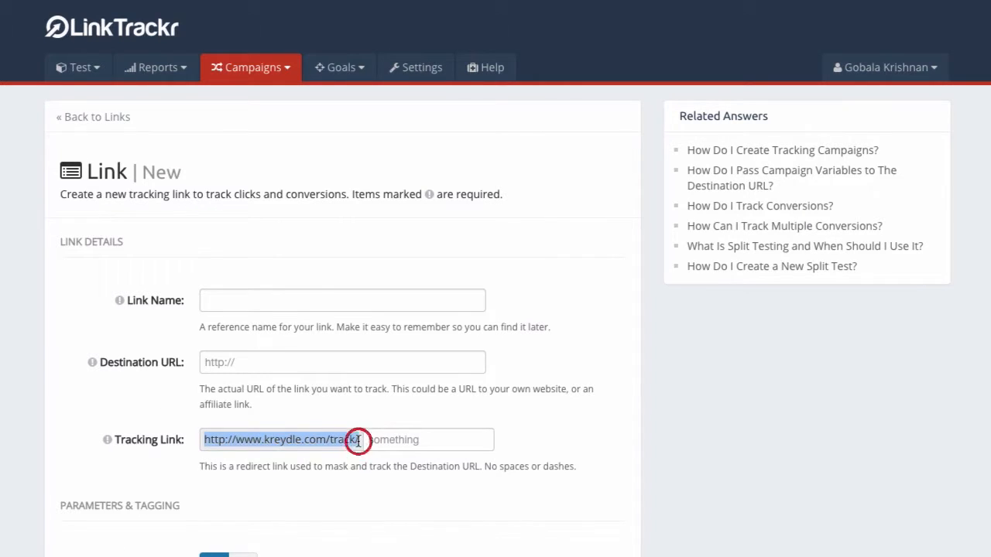
pyautogui.click(356, 479)
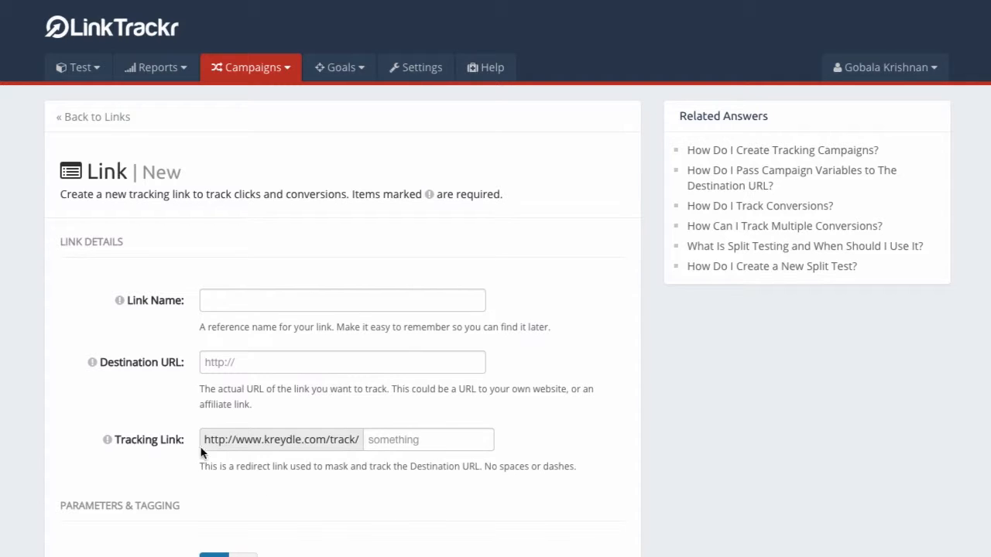
pyautogui.moveTo(204, 440); pyautogui.dragTo(360, 440)
pyautogui.click(356, 472)
pyautogui.scroll(-2, 387, 478)
pyautogui.scroll(2, 353, 338)
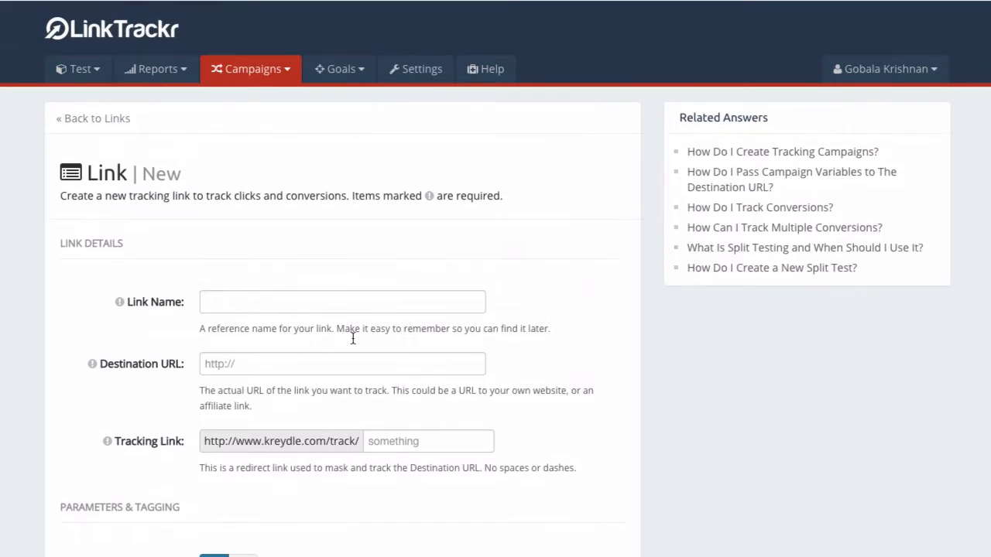
# Open the Test goal's tracking codes and examine the domain in the Pixel Code and the full Standard Code
pyautogui.click(346, 69)
pyautogui.click(348, 136)
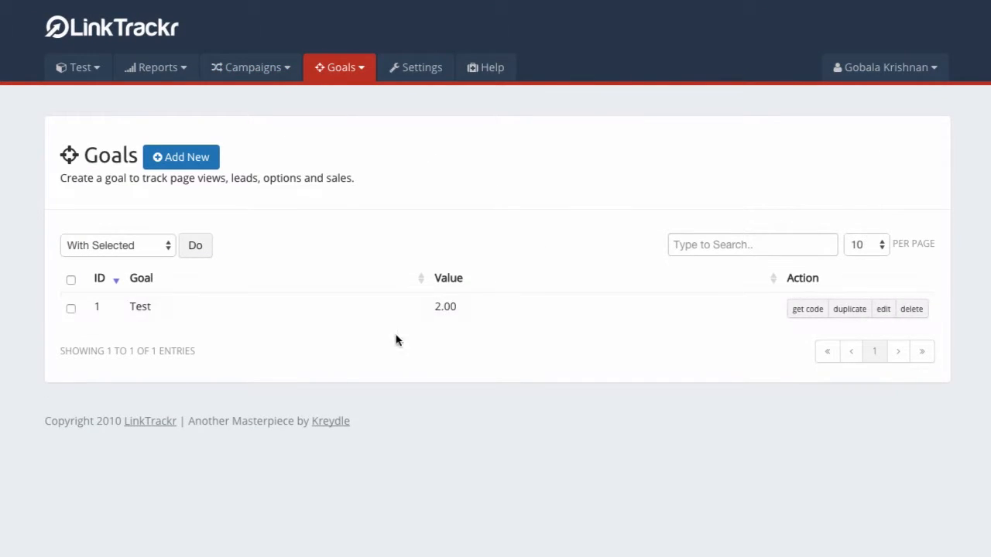
pyautogui.click(800, 313)
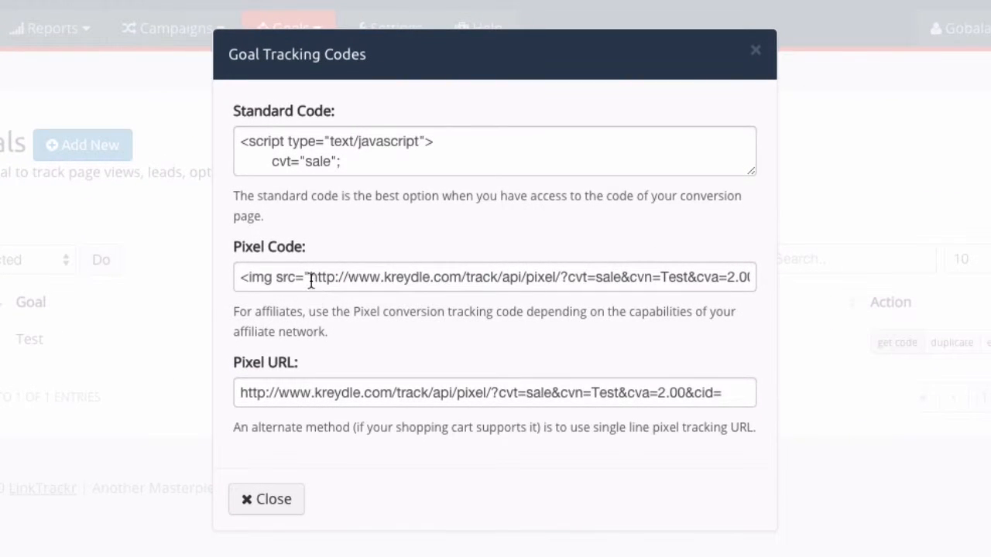
pyautogui.moveTo(309, 277); pyautogui.dragTo(503, 276)
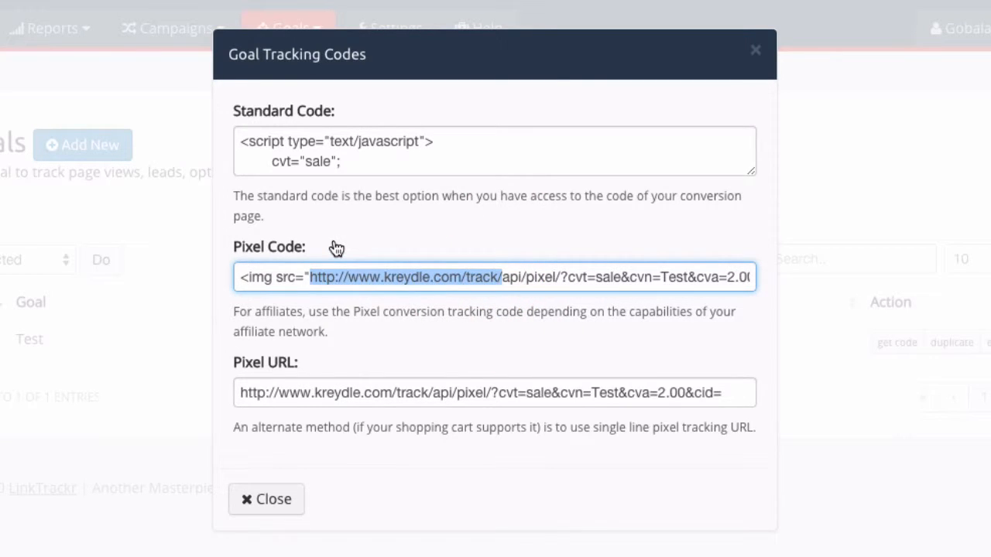
pyautogui.click(386, 280)
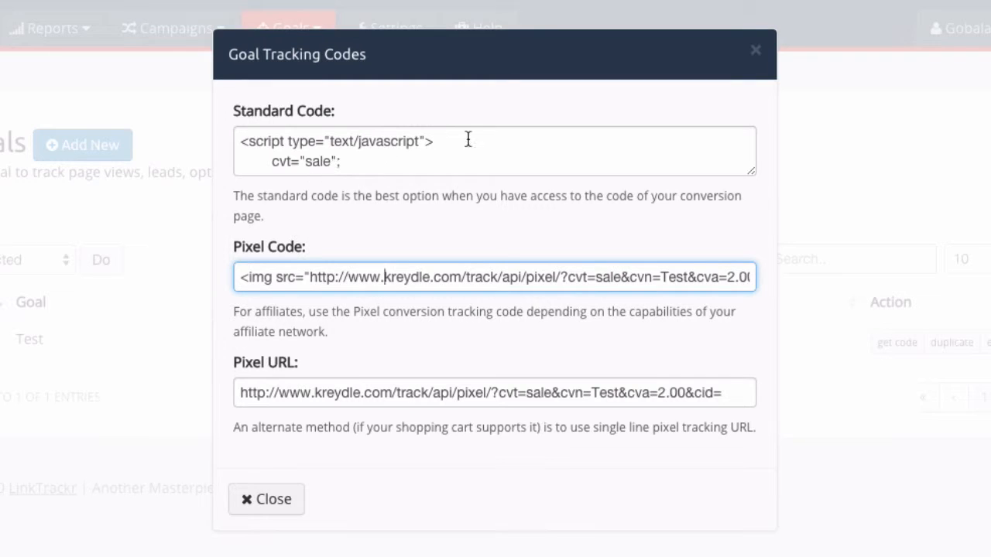
pyautogui.moveTo(752, 170); pyautogui.dragTo(754, 249)
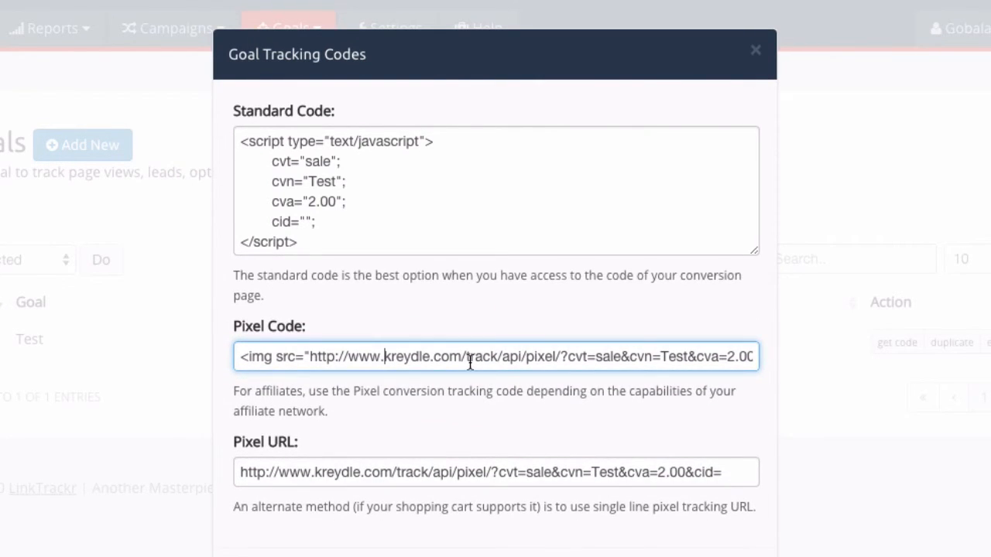